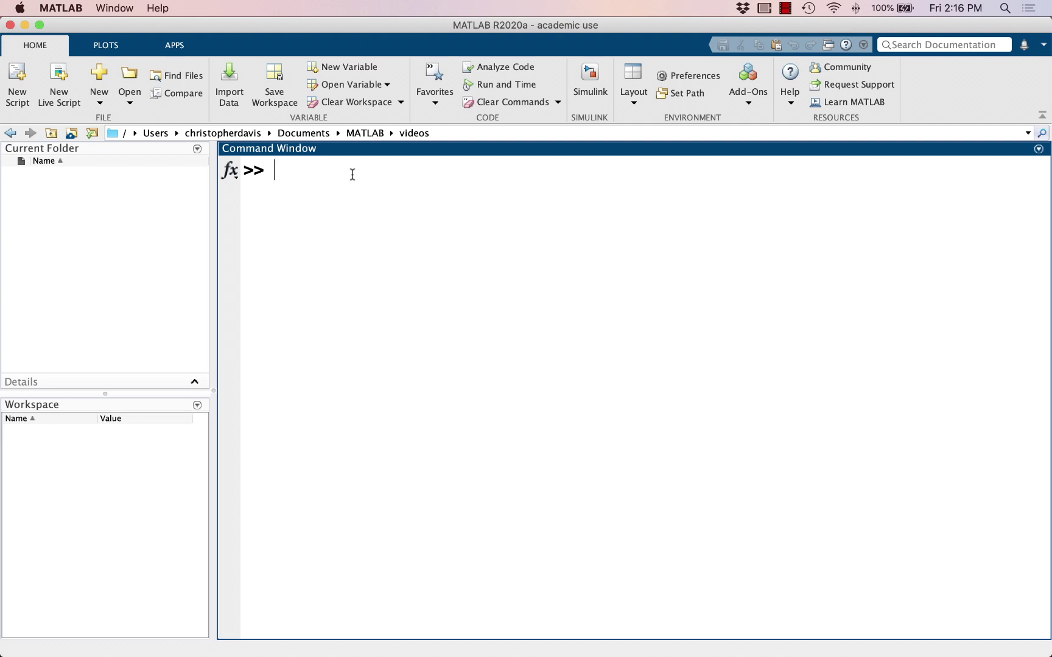
Bring up the macOS app switcher from the empty MATLAB Command Window
key("super+Tab")
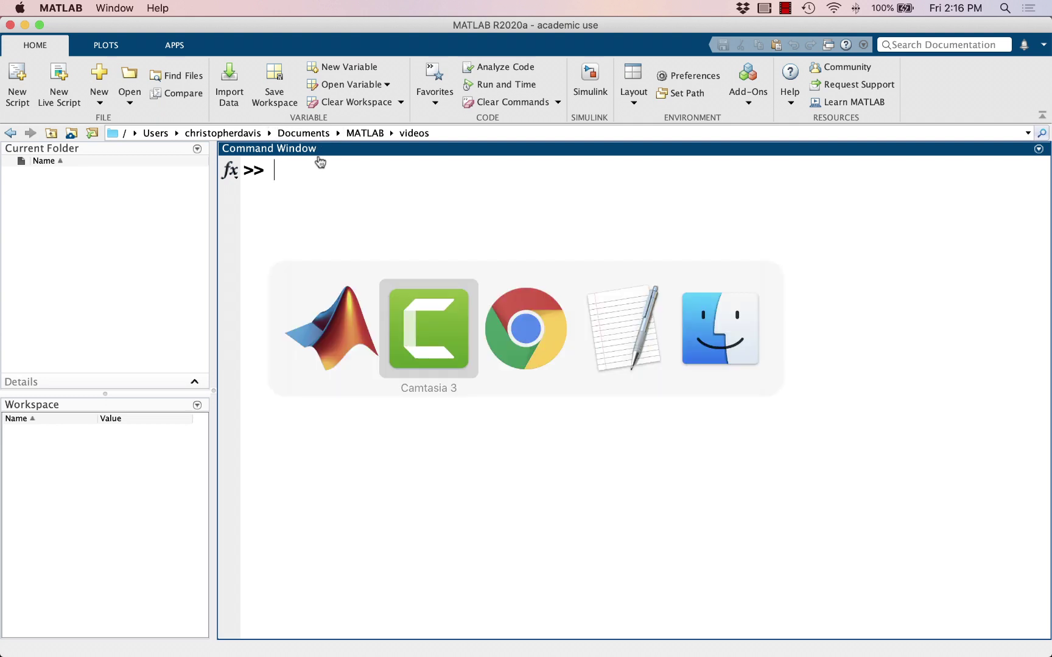
Switch to Chrome's ISLR-python repository page and highlight its About description
key("super+Tab")
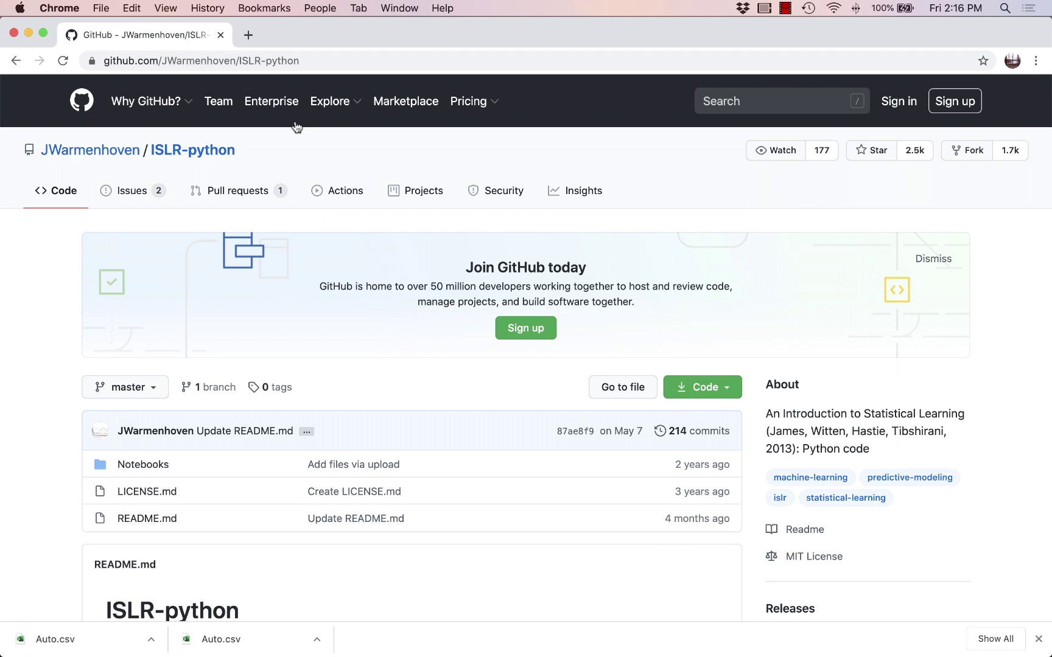
mouse_move(150, 107)
left_click_drag(766, 419, 967, 419)
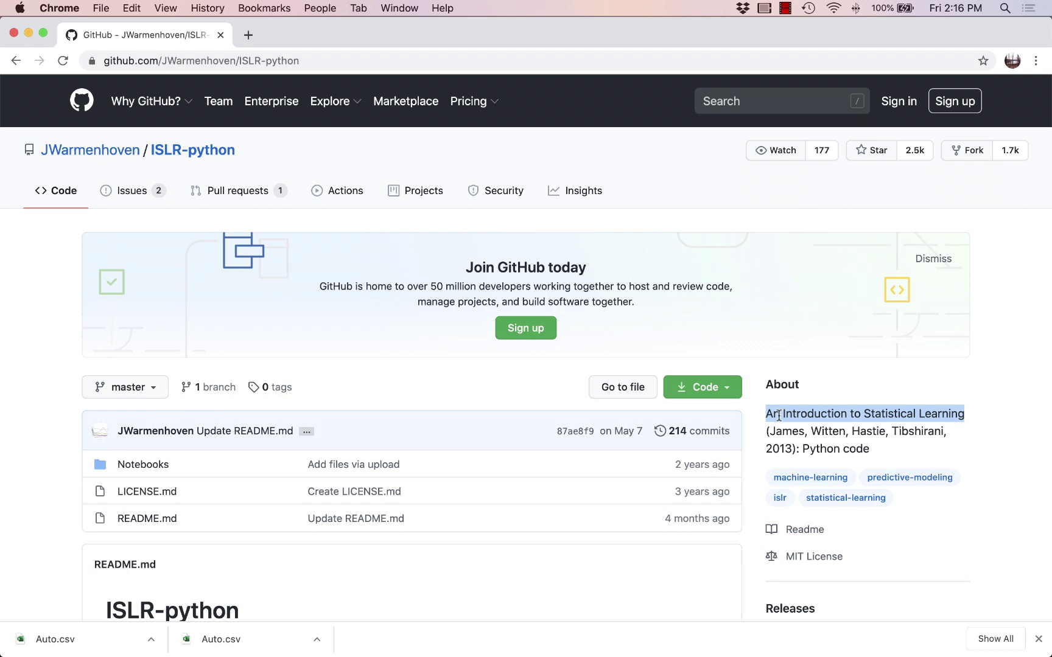
left_click(835, 377)
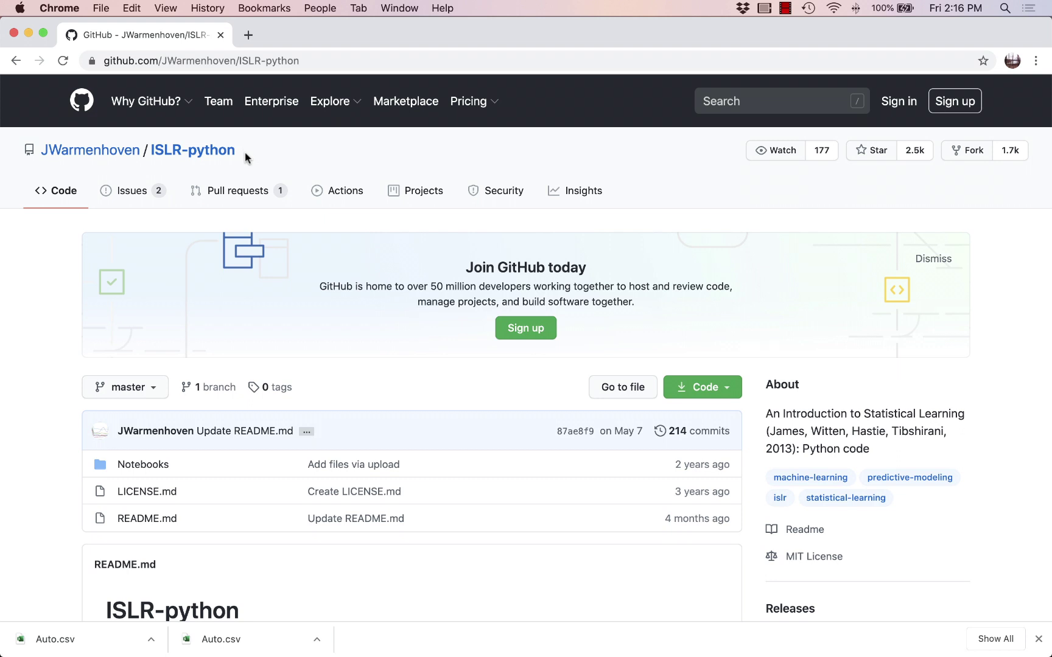
Browse to Notebooks/Data and open the Auto.csv file page
left_click(157, 473)
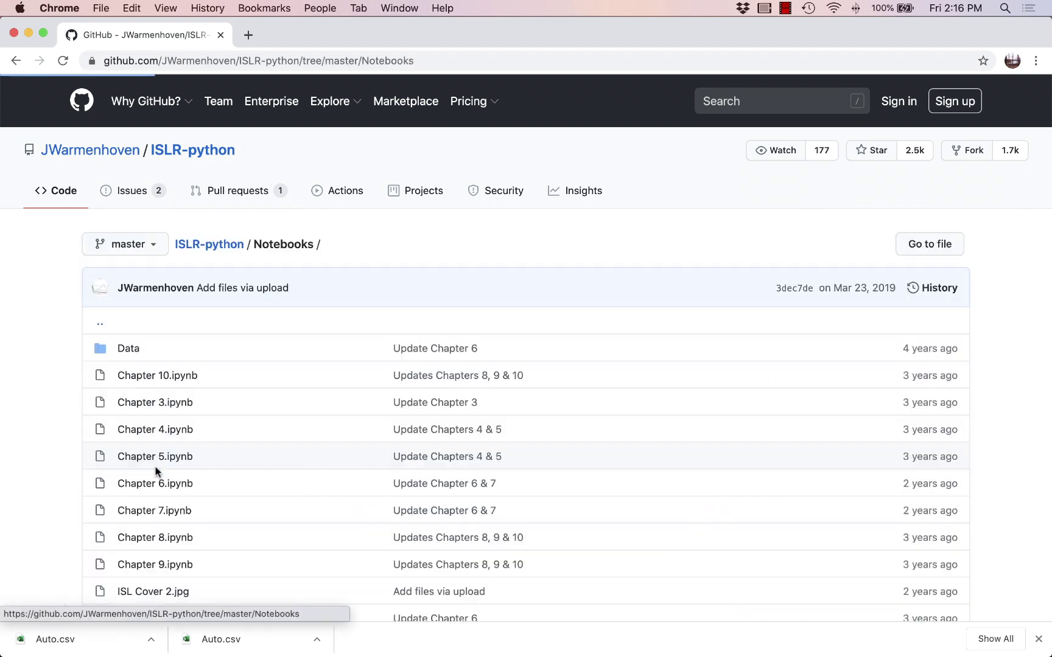
left_click(132, 350)
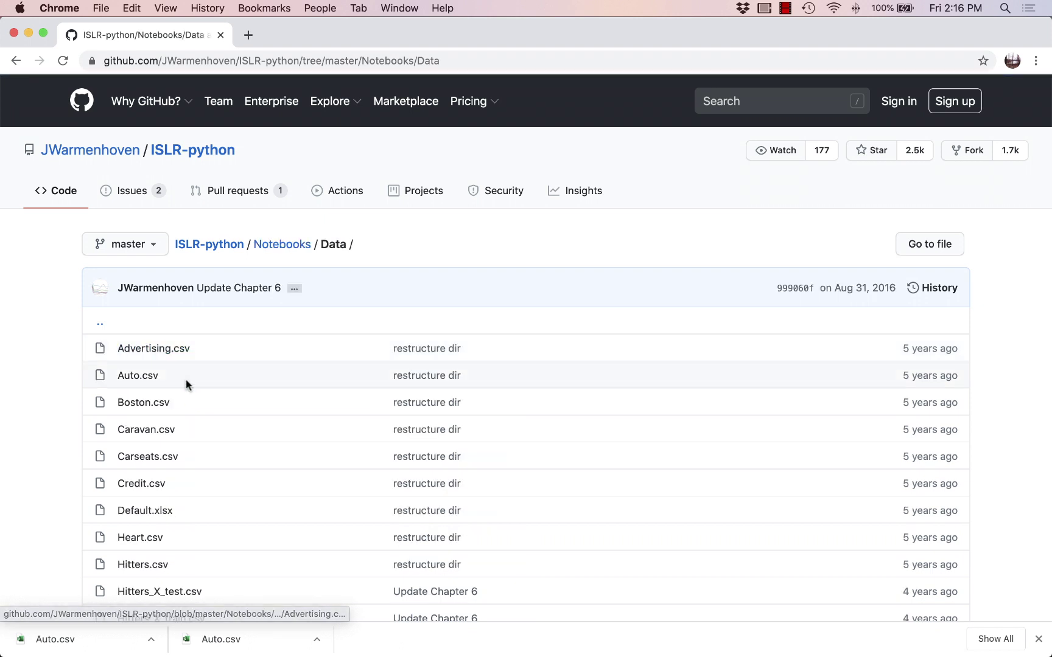
left_click(137, 377)
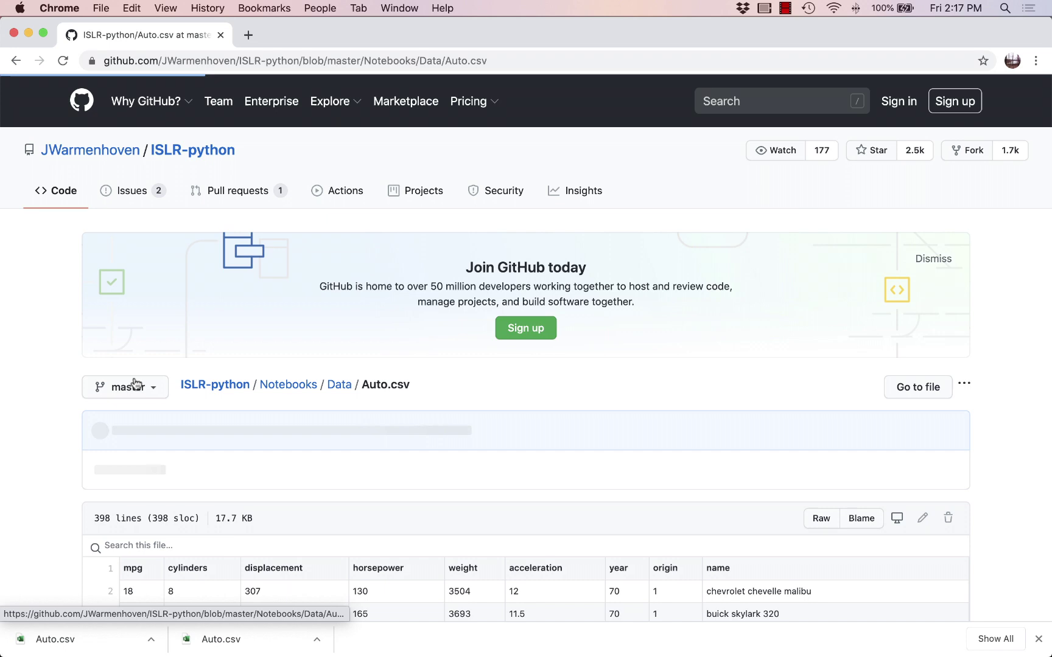
scroll(258, 411, "down", 5)
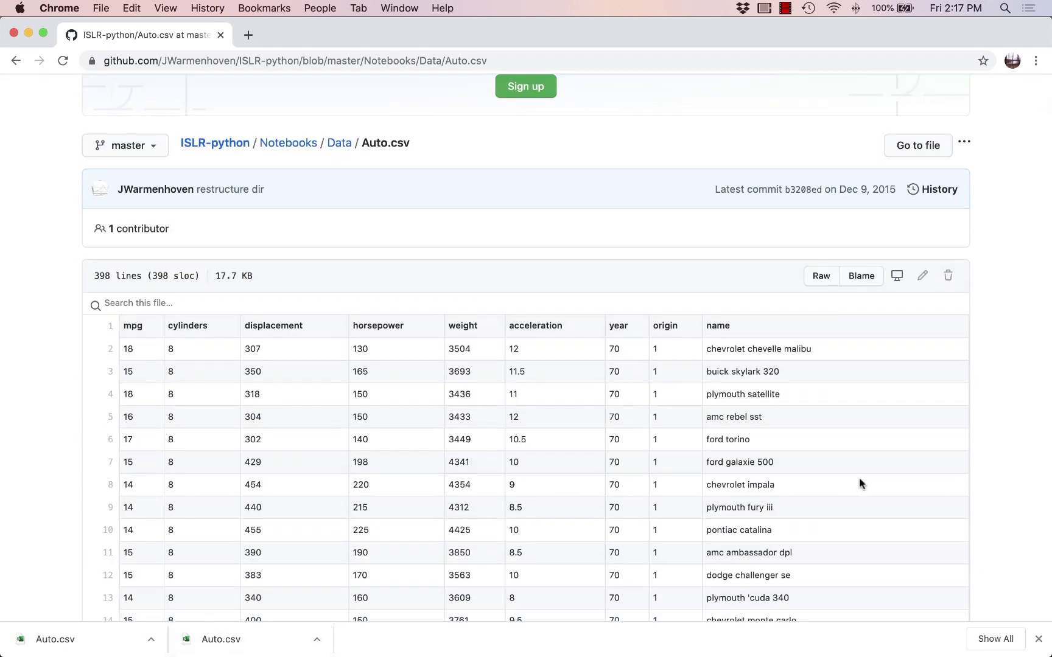
scroll(755, 365, "up", 3)
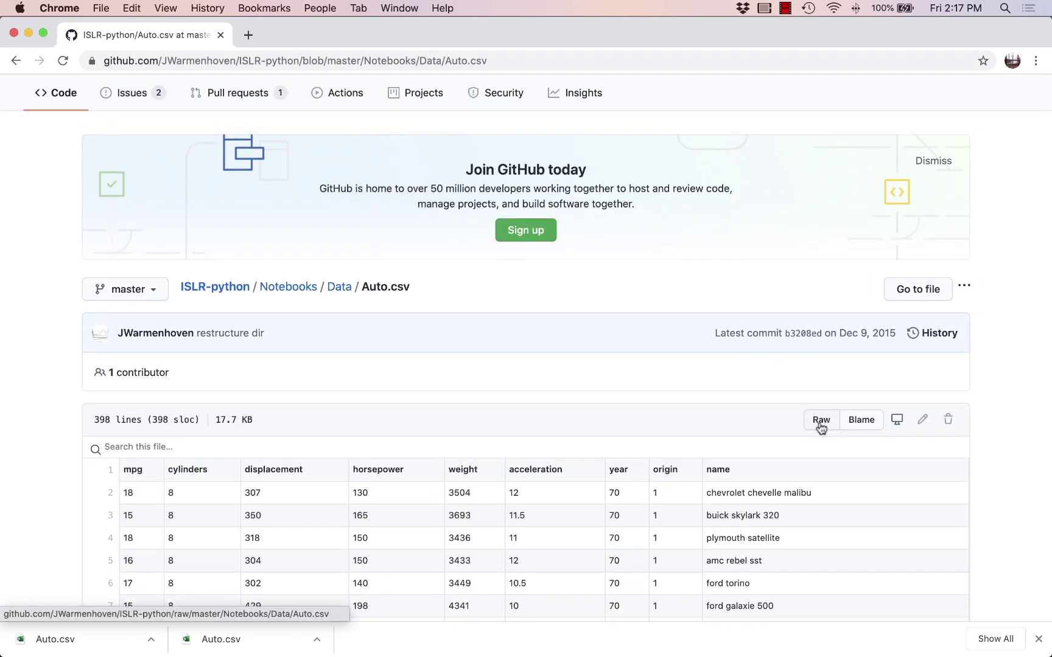
View Auto.csv as raw comma-separated text, then return to its file page
left_click(819, 420)
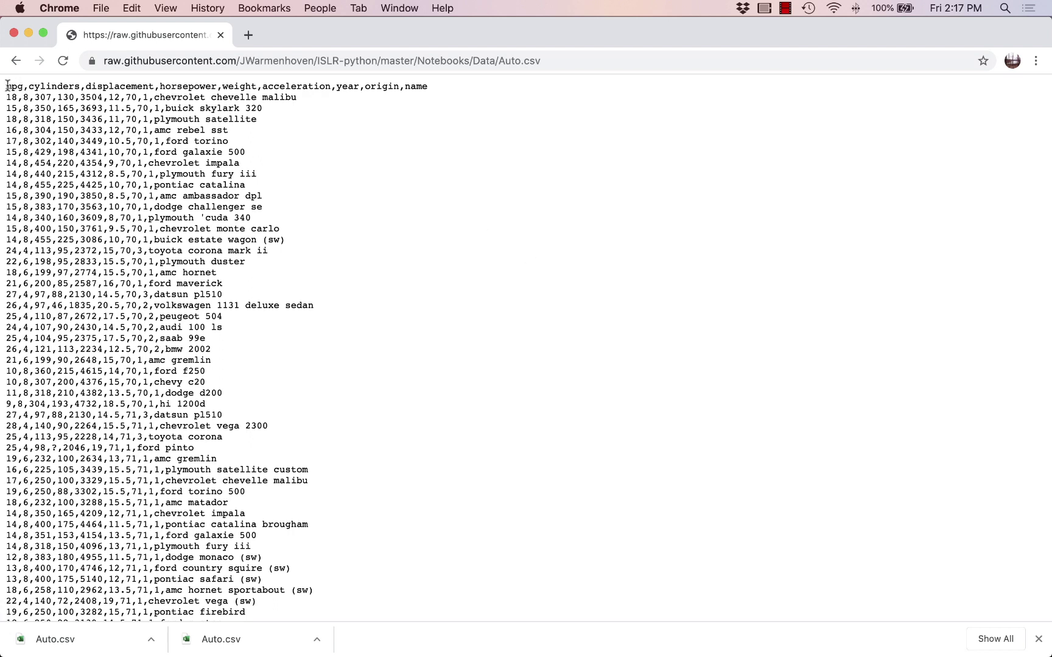
left_click_drag(309, 256, 43, 96)
left_click(43, 96)
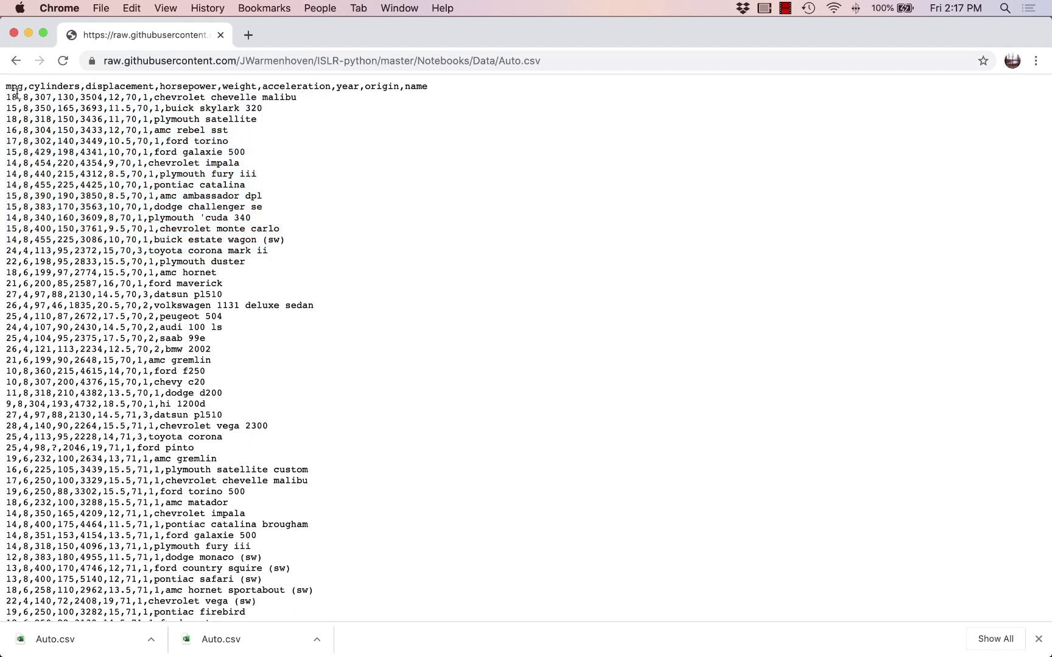
left_click(15, 61)
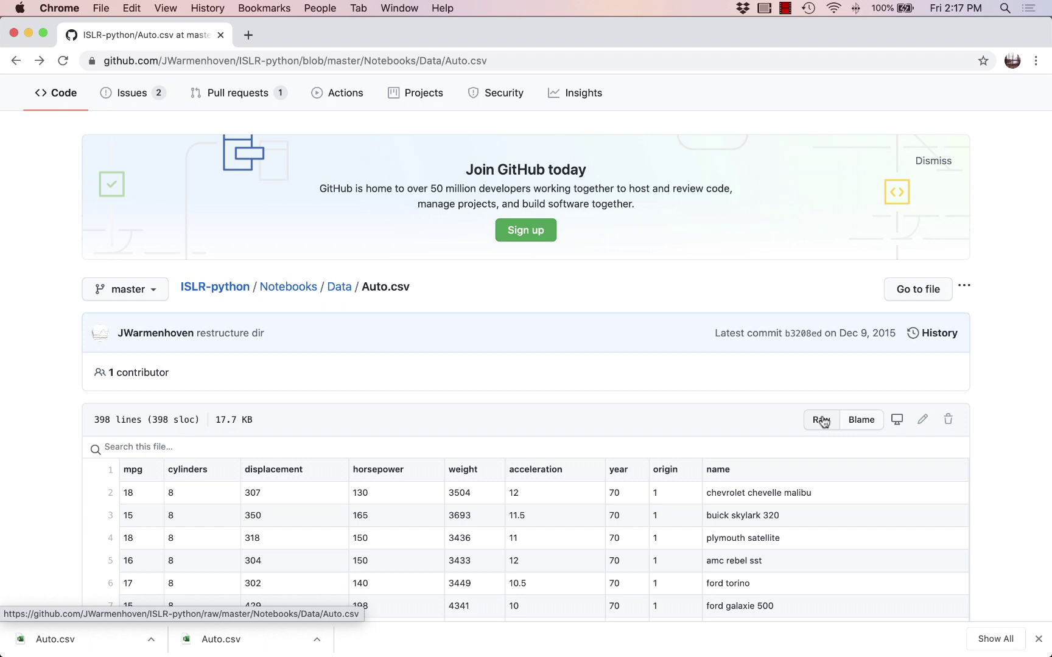
Save the Raw link as 'Auto.csv' in the videos folder with All Files format
right_click(822, 419)
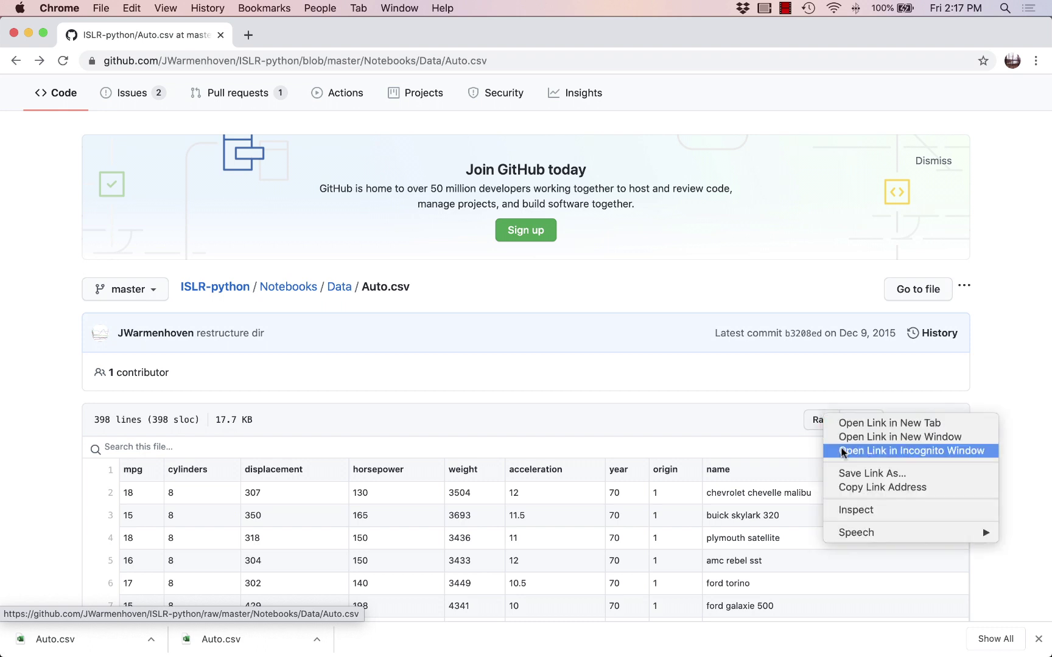
left_click(850, 473)
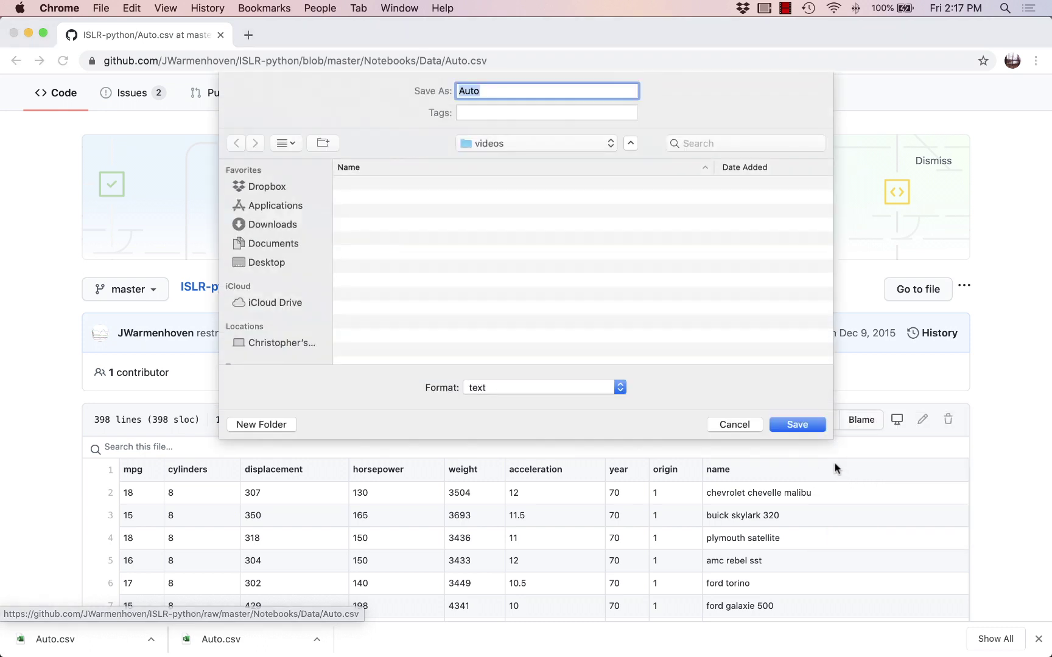
left_click(524, 90)
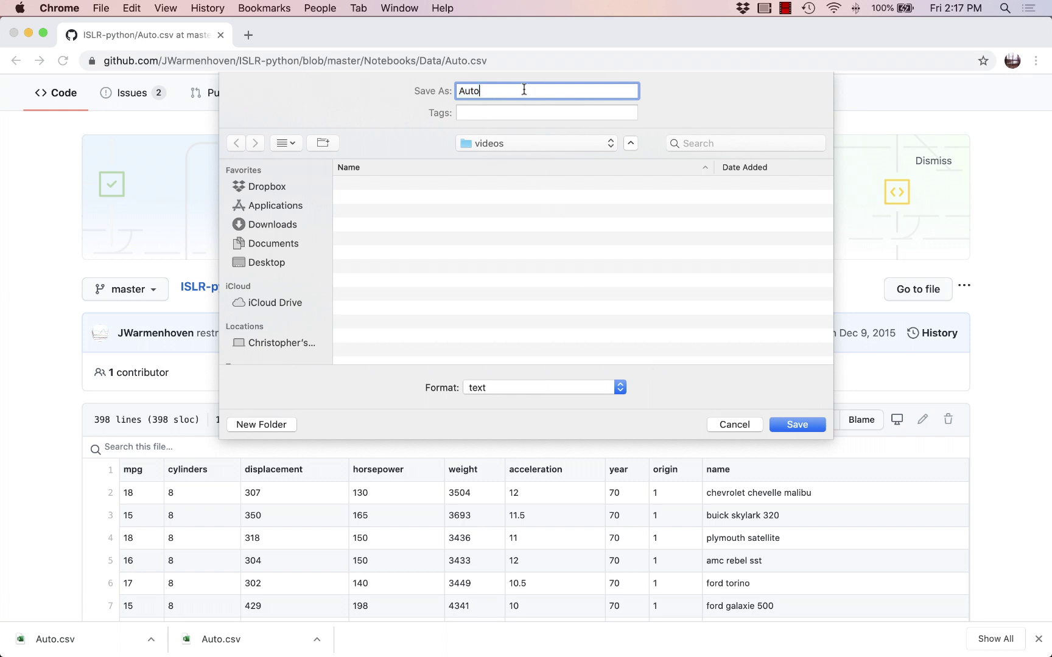
type(".csv")
left_click(543, 389)
left_click(544, 382)
left_click(802, 425)
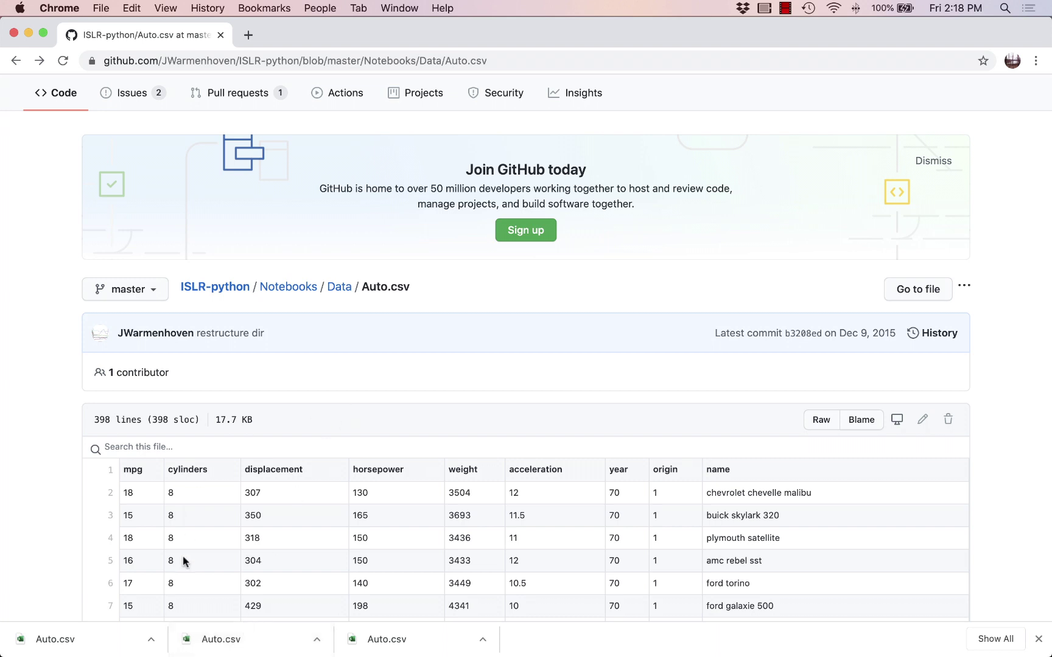
Reveal the downloaded Auto.csv in Finder and open it with TextEdit
left_click(149, 640)
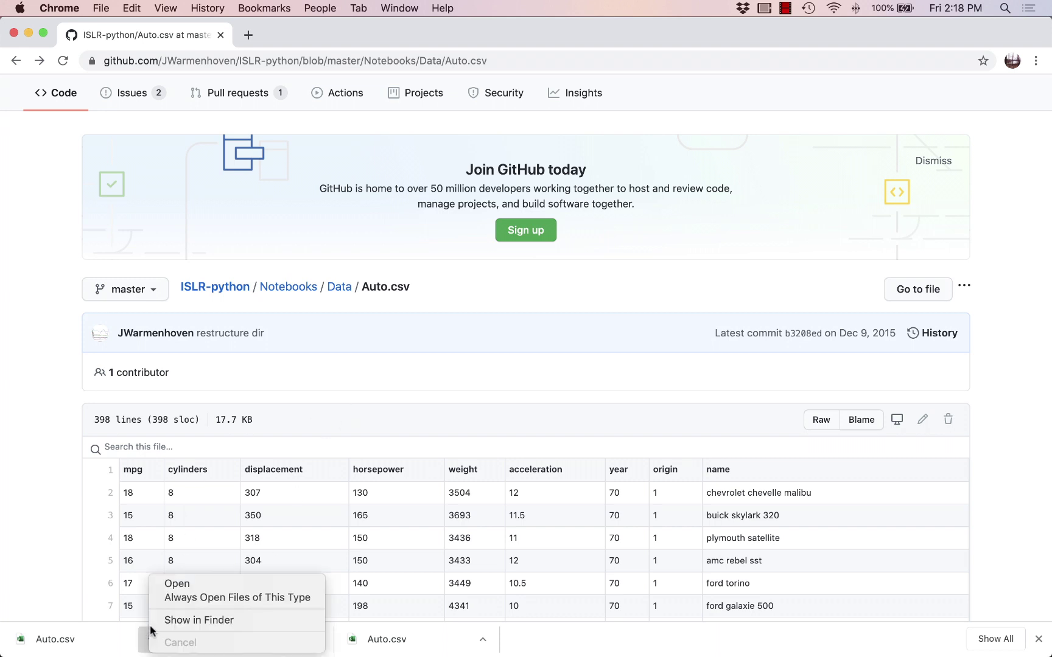
left_click(185, 614)
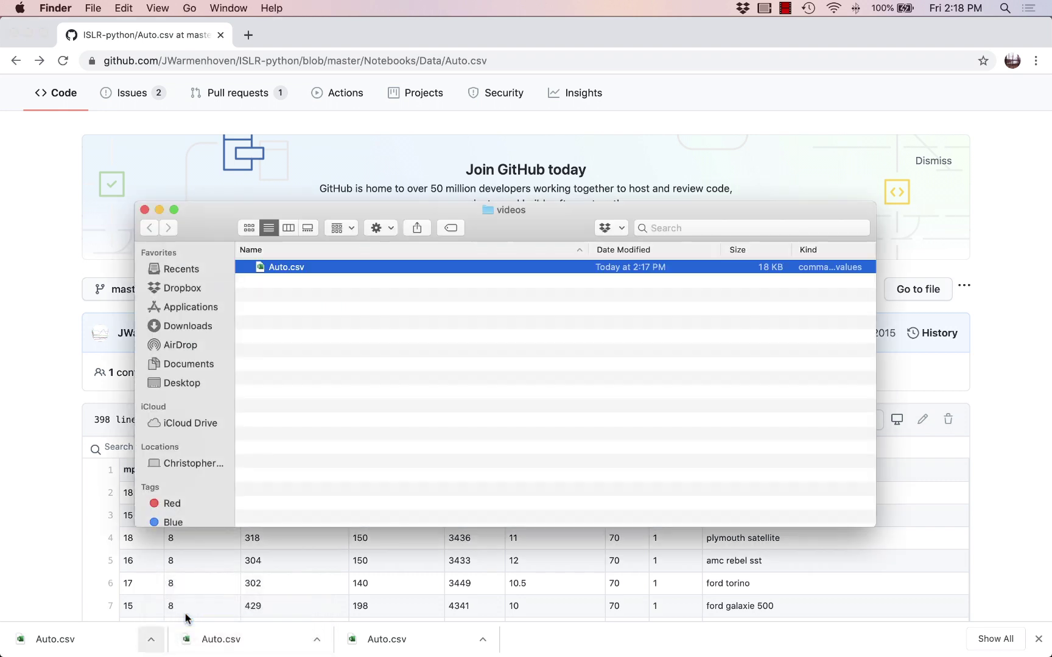
right_click(318, 268)
mouse_move(481, 288)
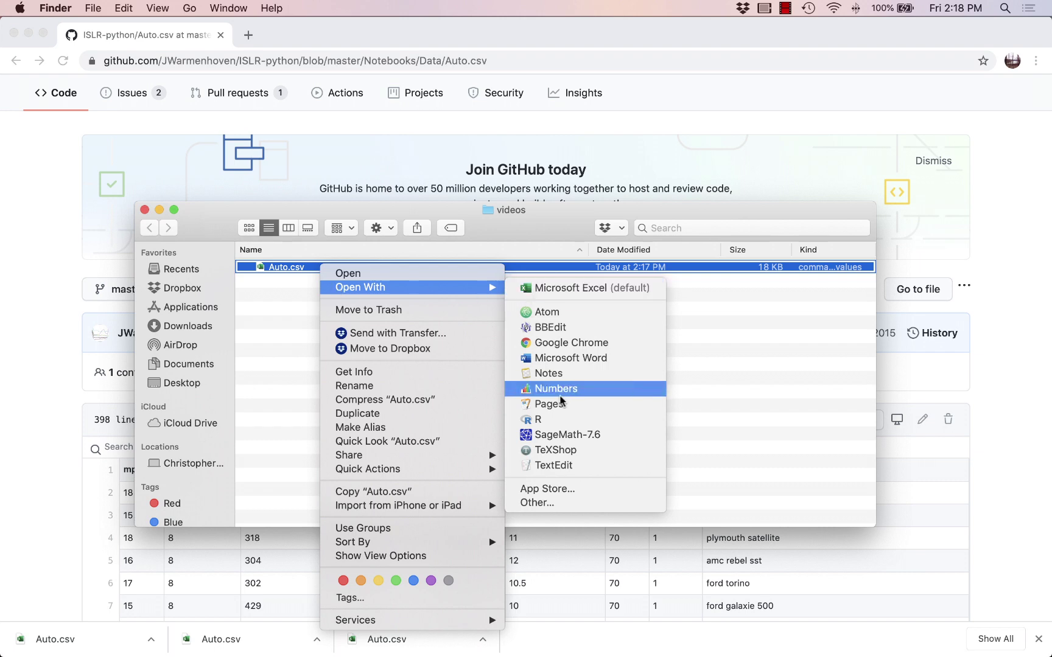
left_click(550, 466)
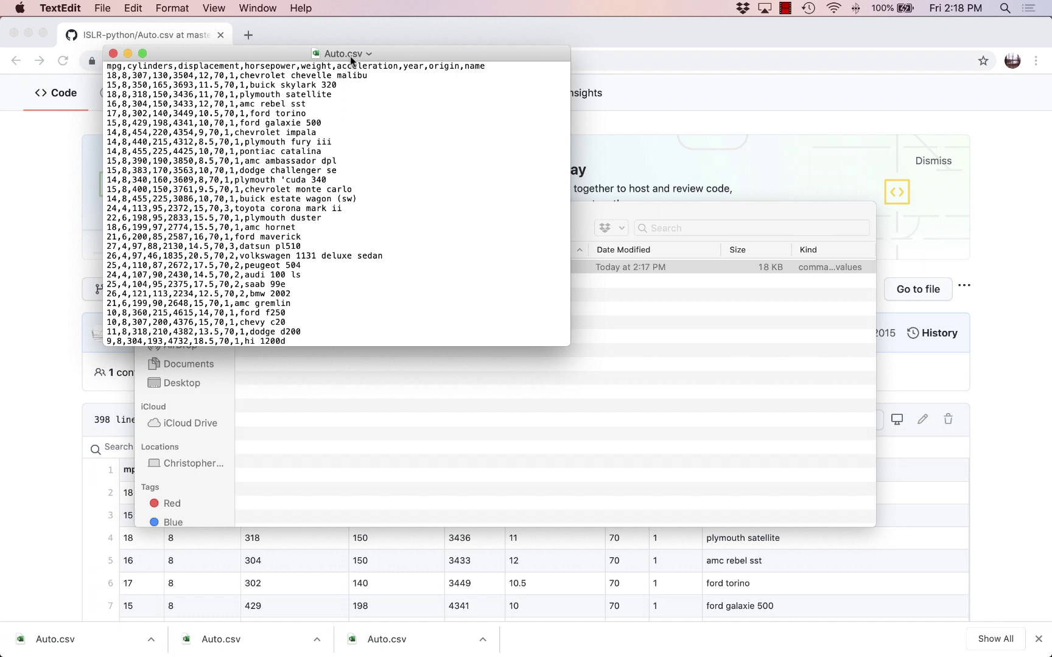
Highlight the commas after mpg, cylinders, displacement and horsepower, then close Auto.csv
double_click(125, 67)
double_click(176, 66)
double_click(241, 65)
double_click(298, 66)
left_click(113, 54)
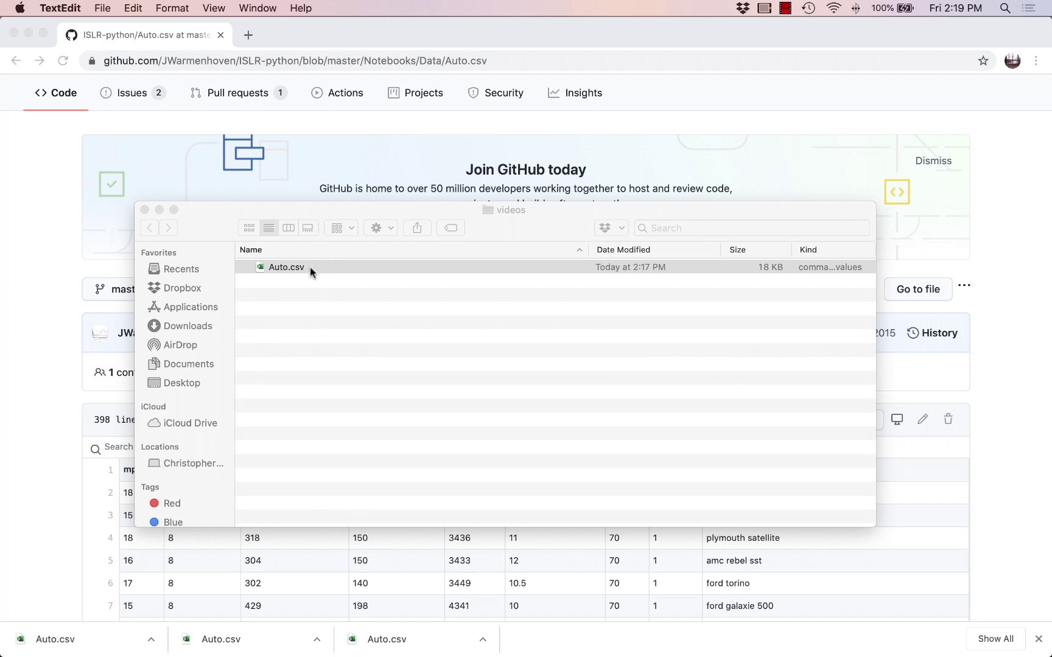
Load Auto.csv into MATLAB's Import tool and select columns D (horsepower) and F (acceleration)
key("super+Tab")
key("super+Tab")
key("super+Tab")
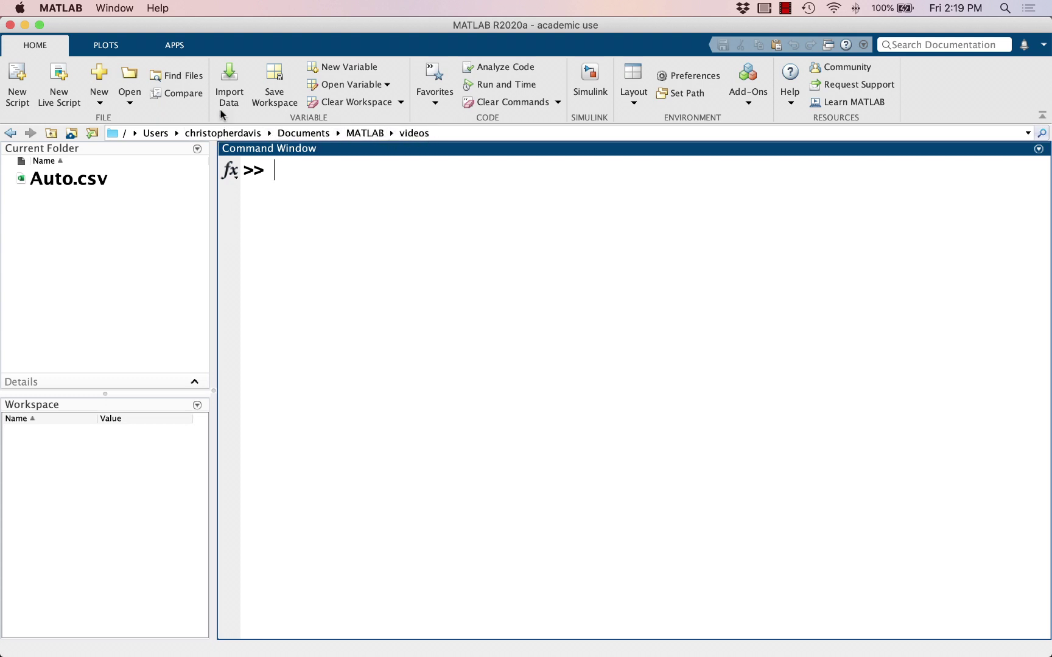
left_click(230, 85)
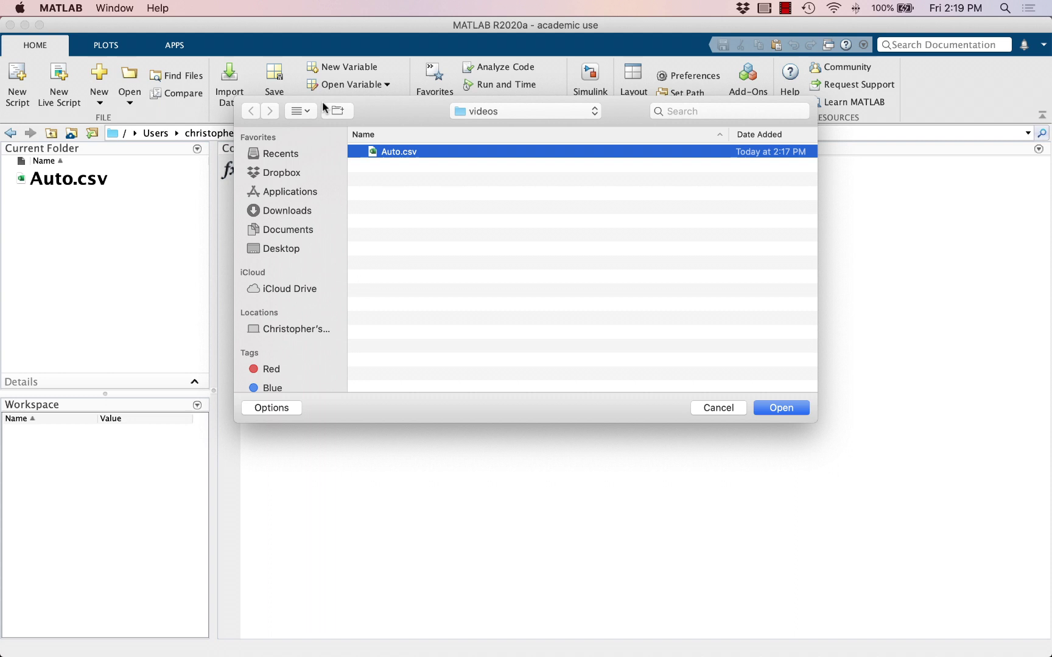
left_click(783, 409)
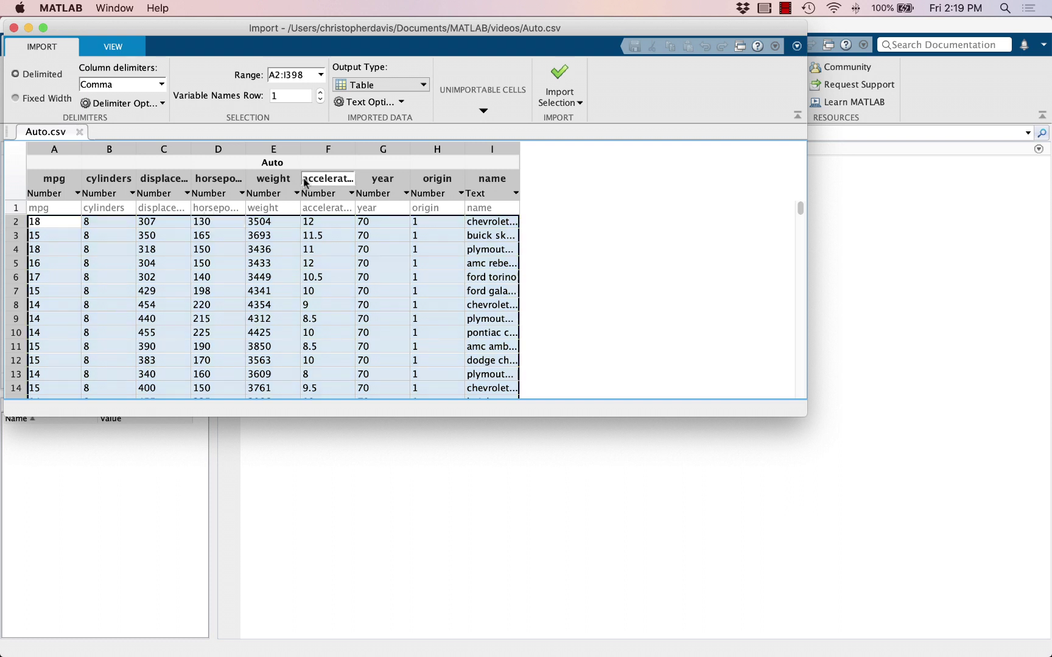
left_click(218, 149)
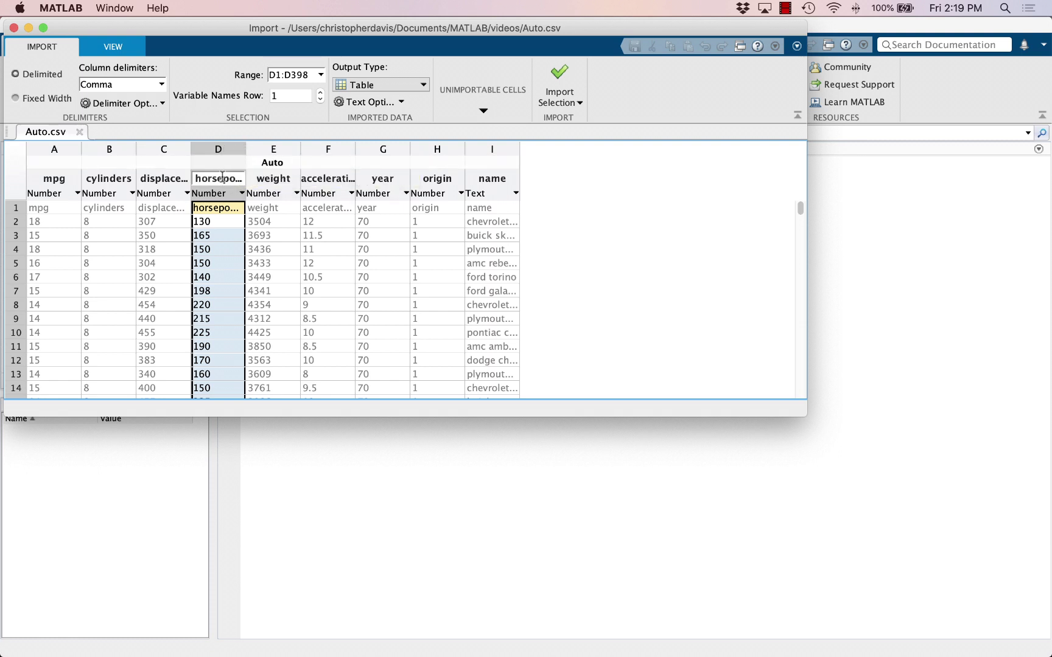
left_click(334, 149, "super")
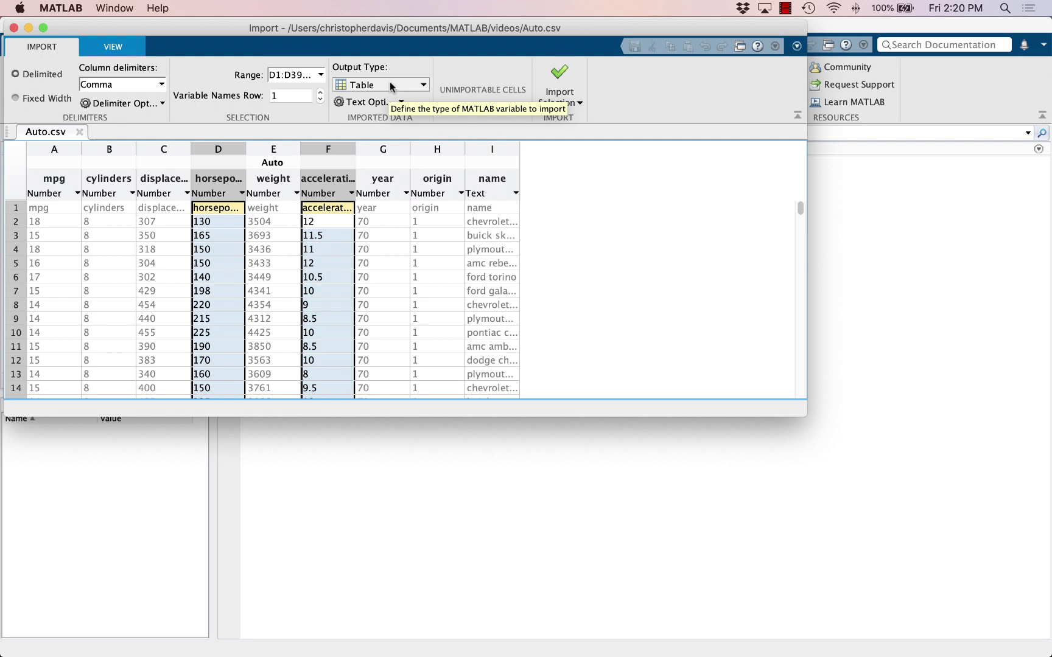
Change the Import tool's Output Type from Table to Column vectors
left_click(391, 87)
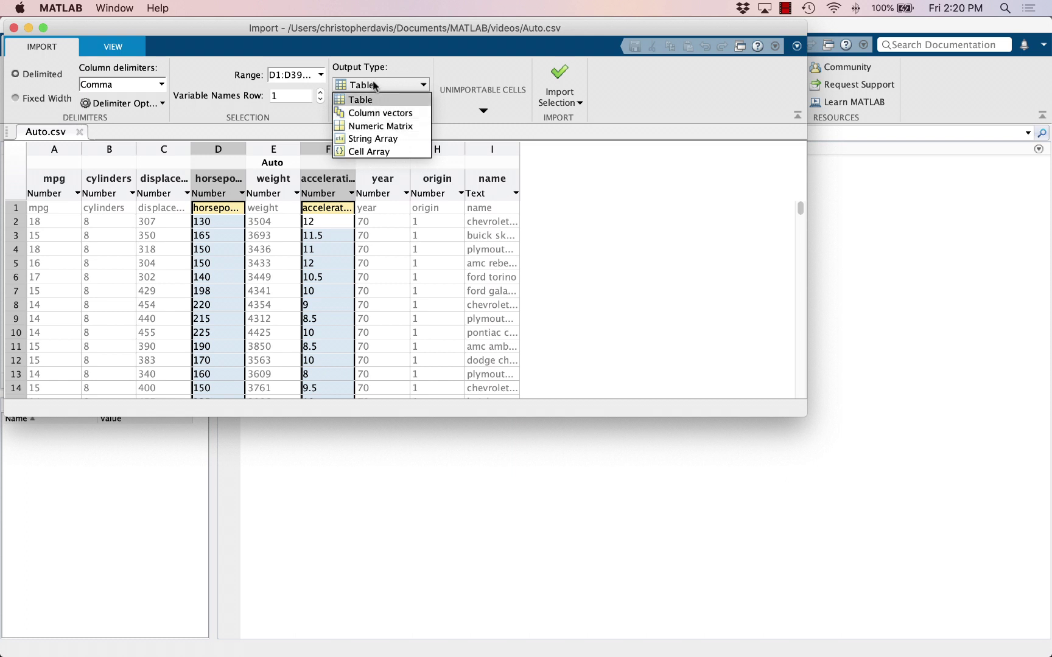
left_click(382, 114)
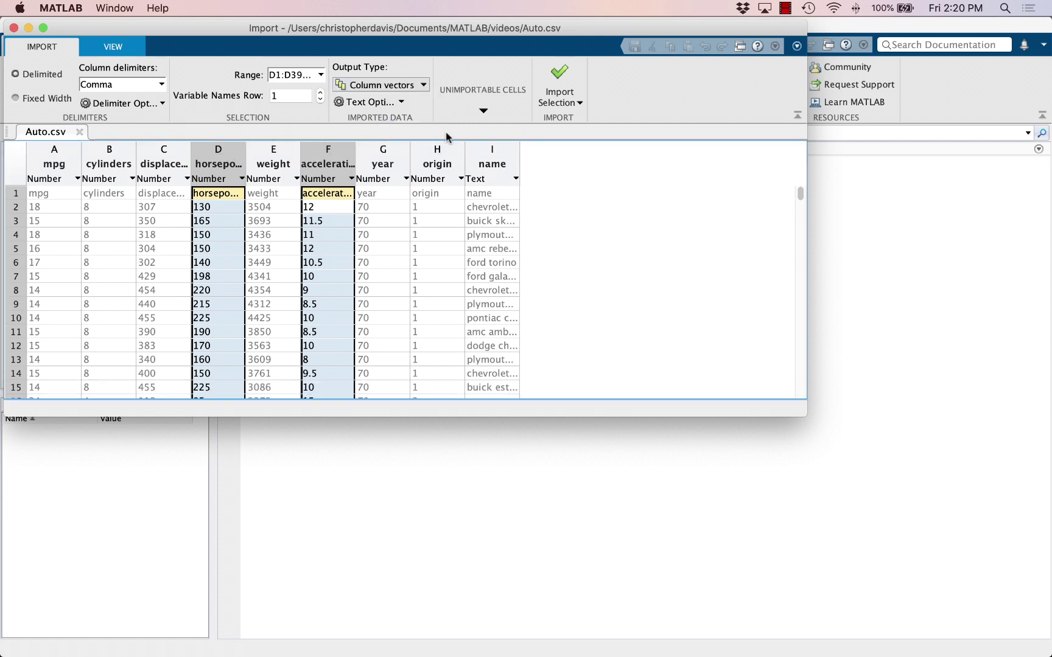
Set the unimportable-cells rule to Exclude rows with, checking row 34's '?' horsepower
left_click(483, 111)
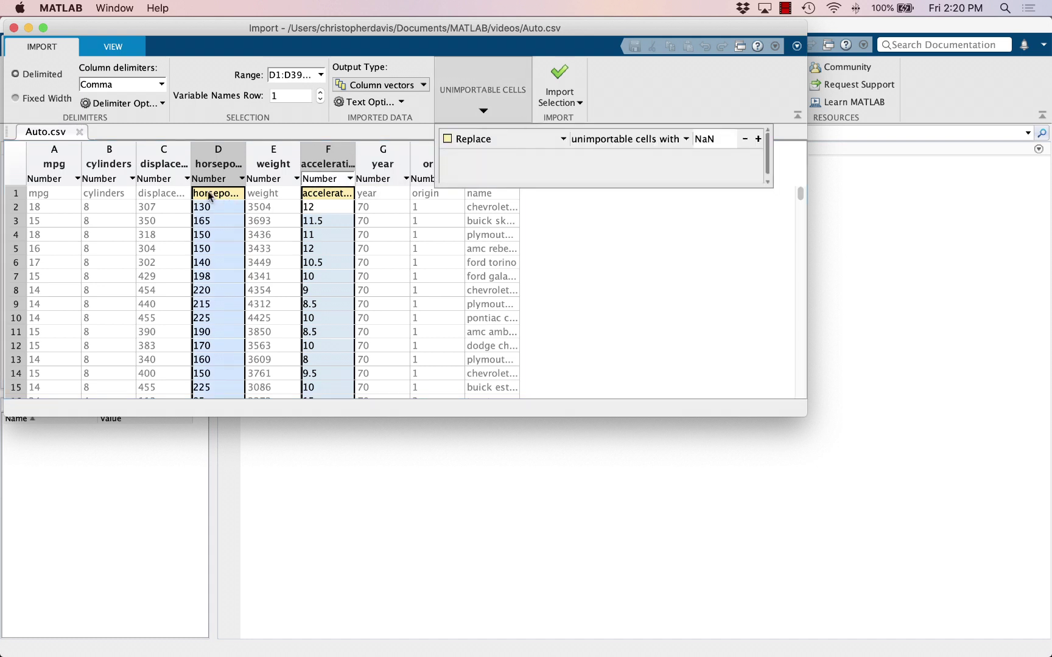
mouse_move(218, 200)
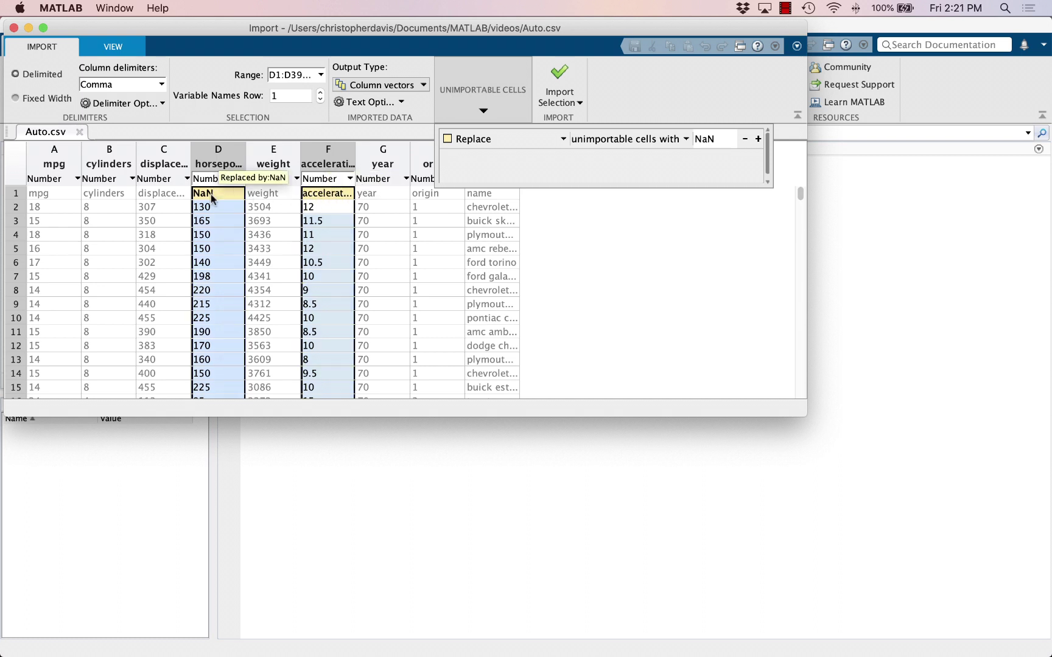
left_click(489, 140)
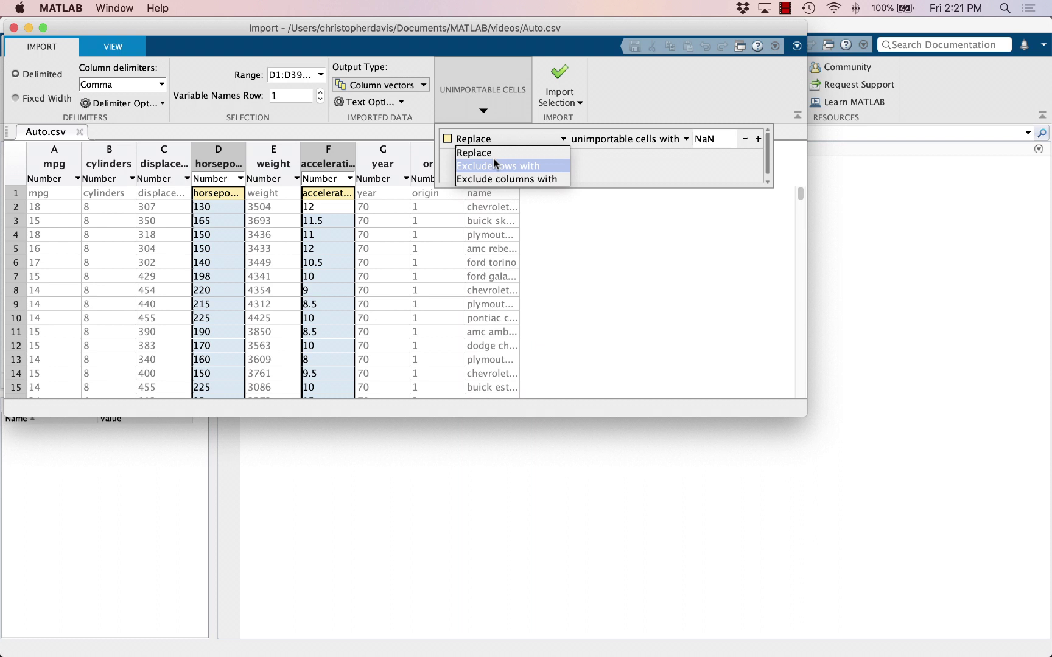
left_click(496, 166)
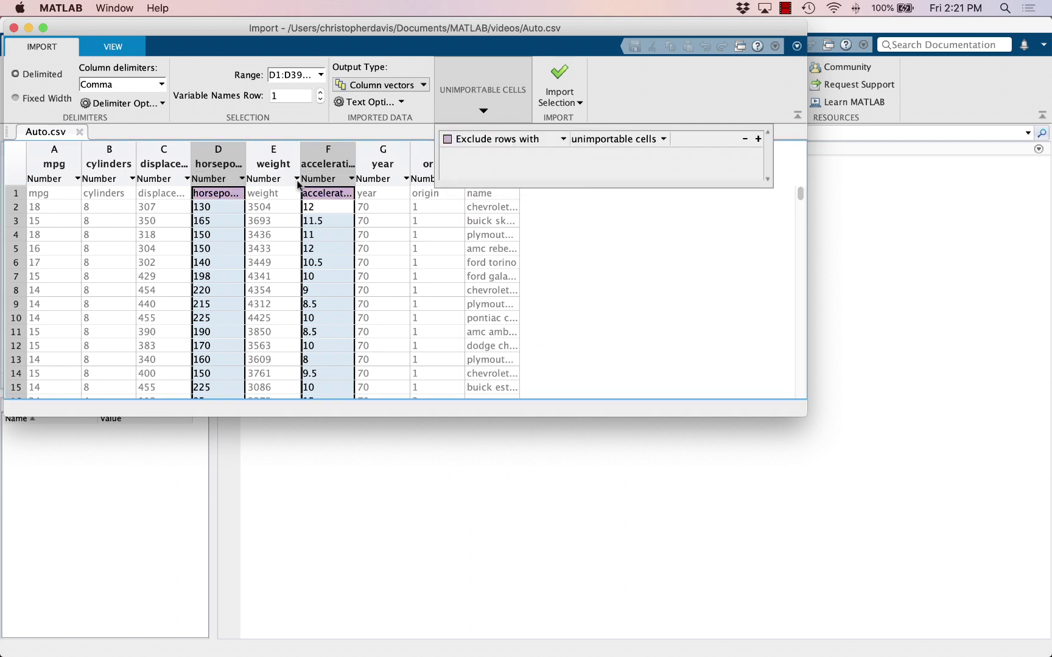
scroll(302, 241, "down", 10)
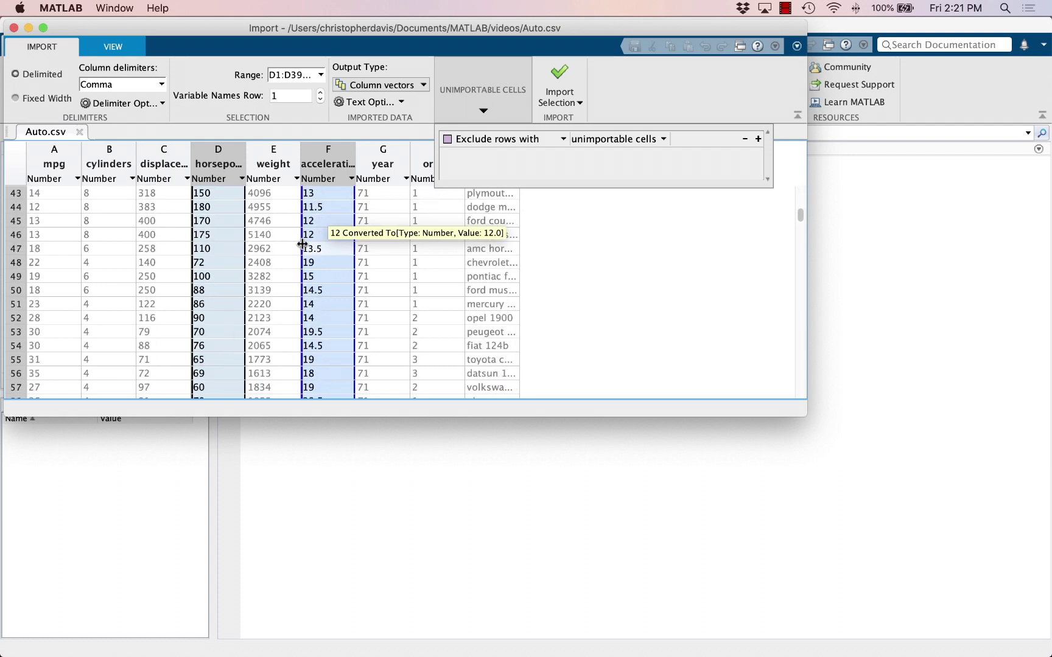
scroll(301, 244, "up", 4)
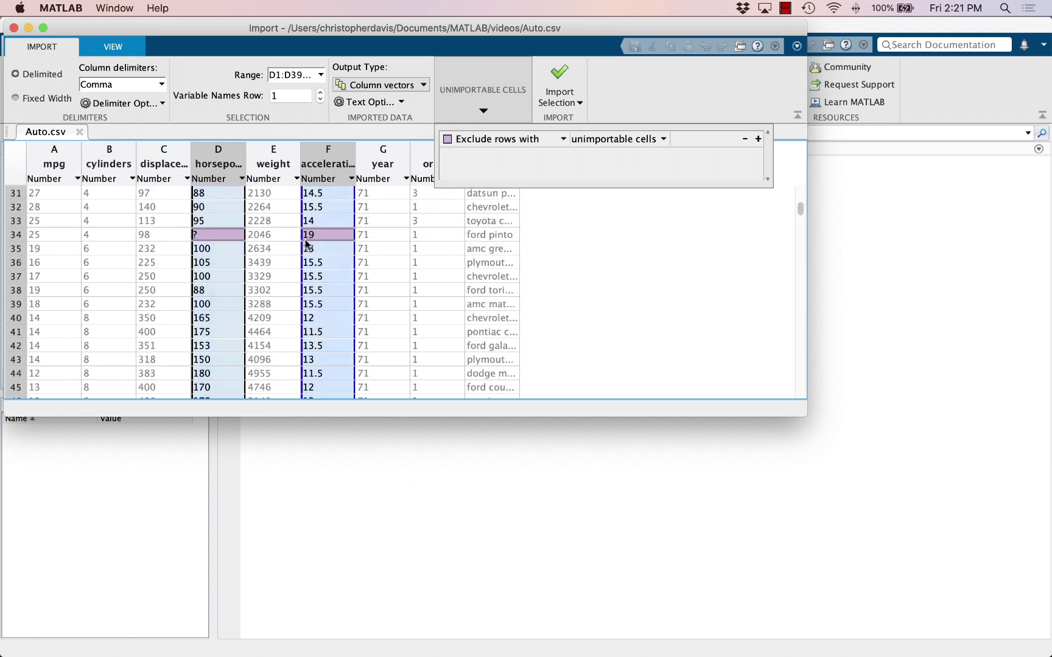
scroll(307, 243, "up", 10)
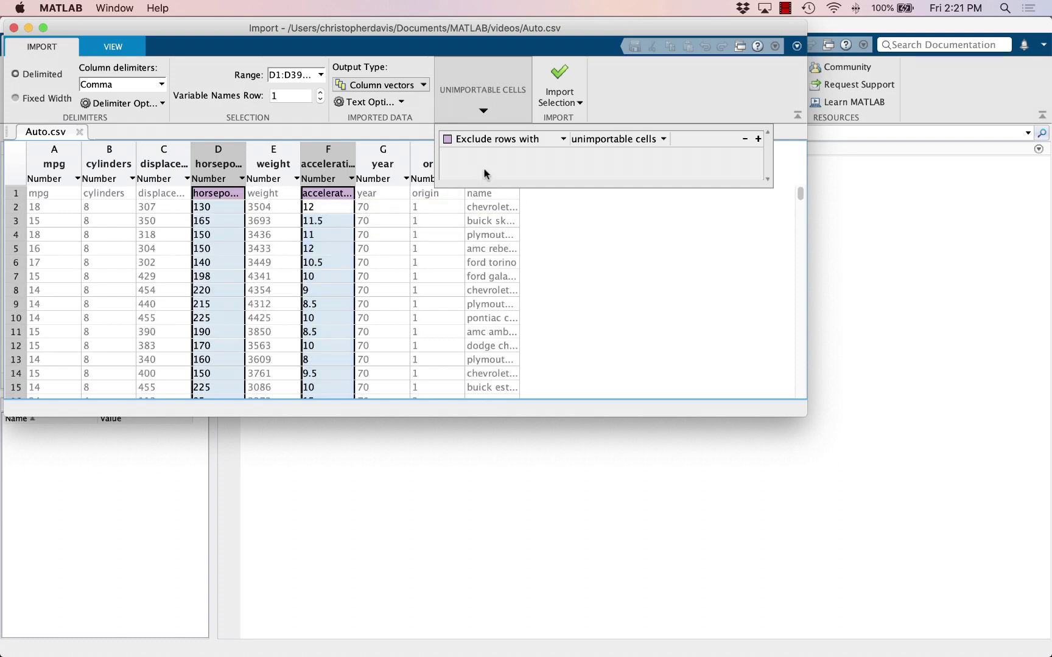
Import the selection as 392x1 double vectors and close the Import window
left_click(560, 75)
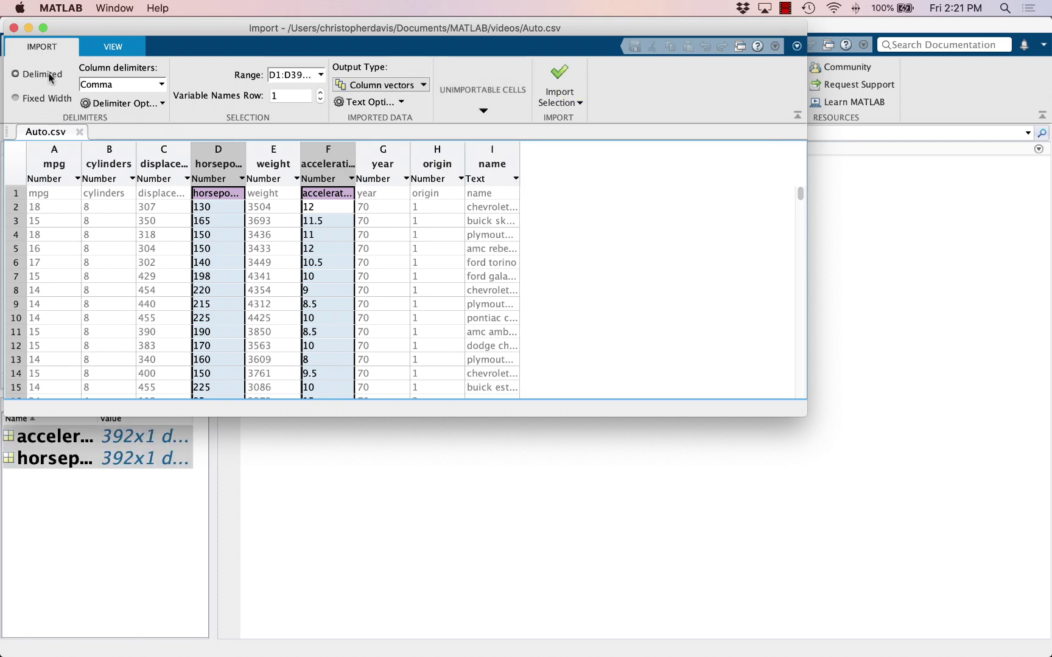
left_click(14, 27)
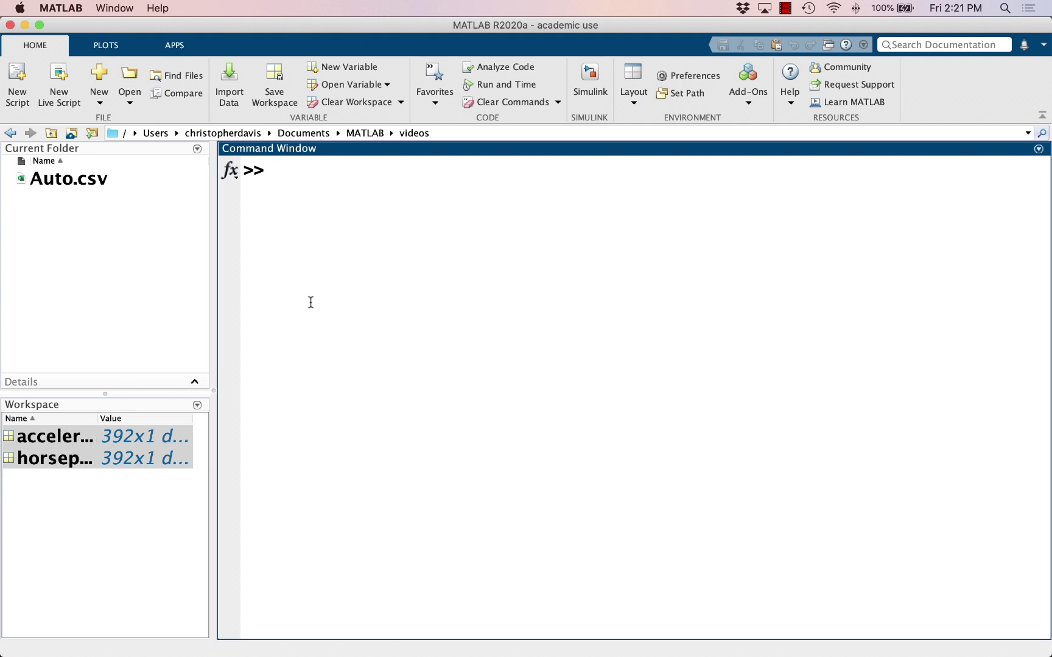
Run acceleration(5) to show the fifth value, 10.5, then recall the command for editing
type("accele")
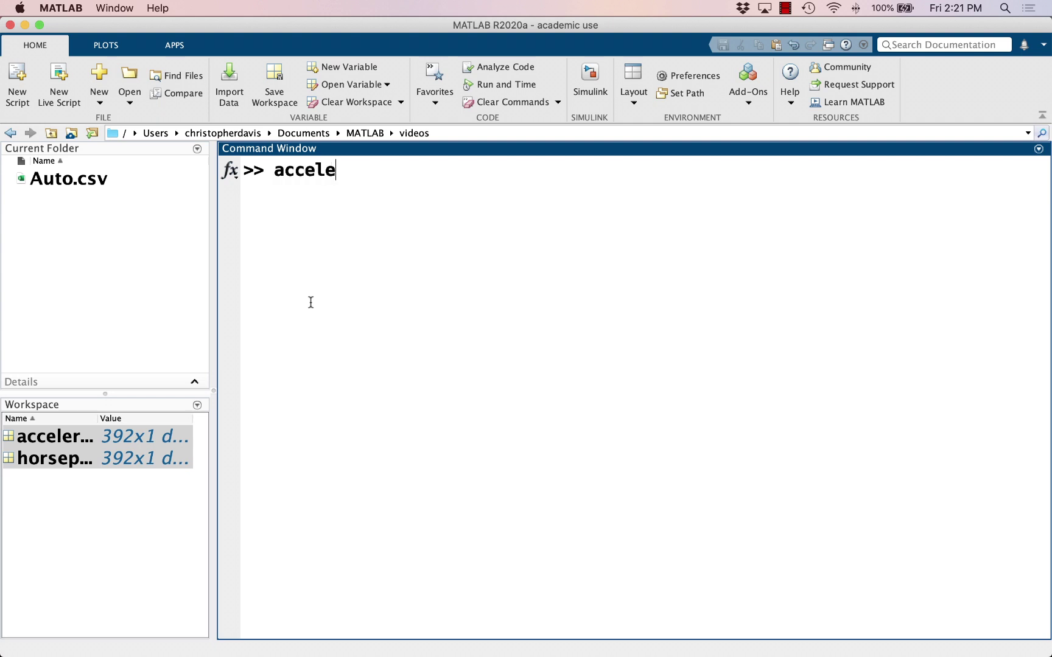
type("ration(")
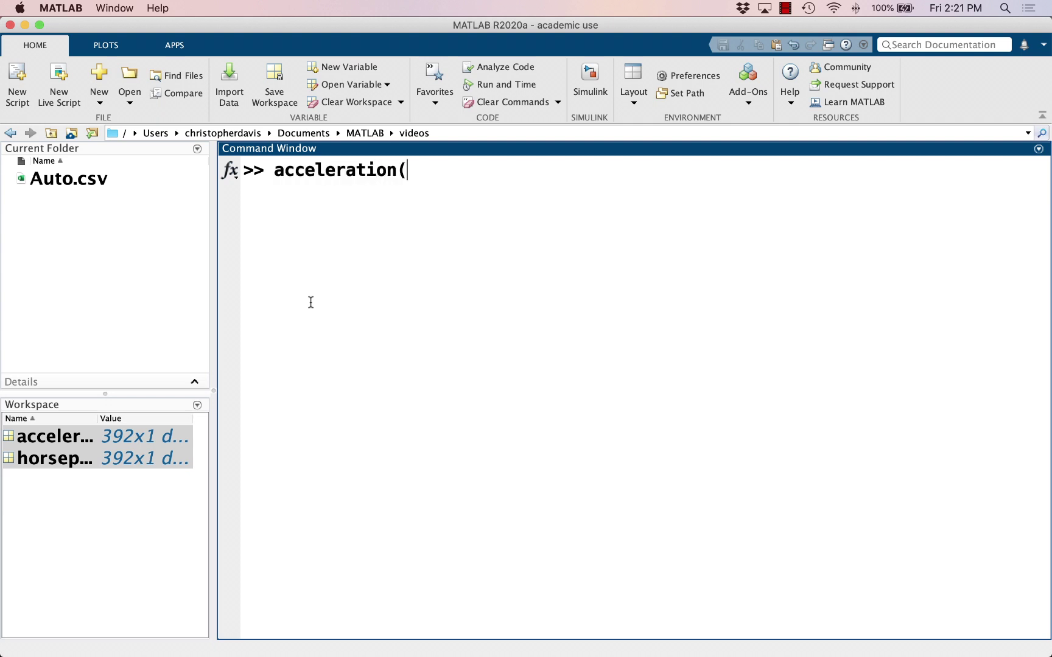
type("5)")
key("Return")
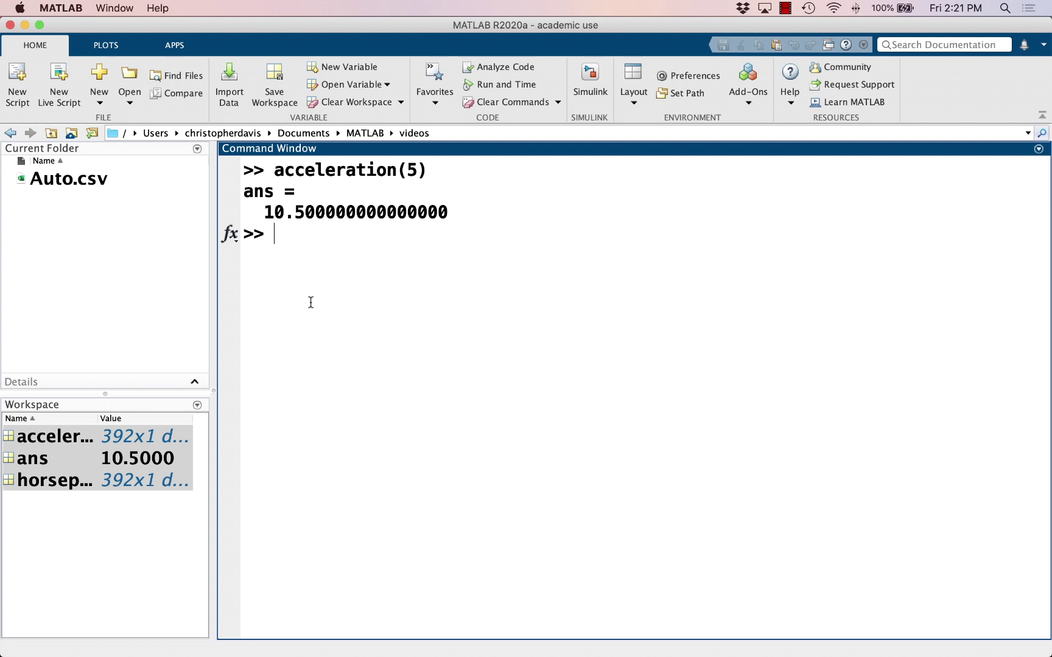
key("Up")
key("Left")
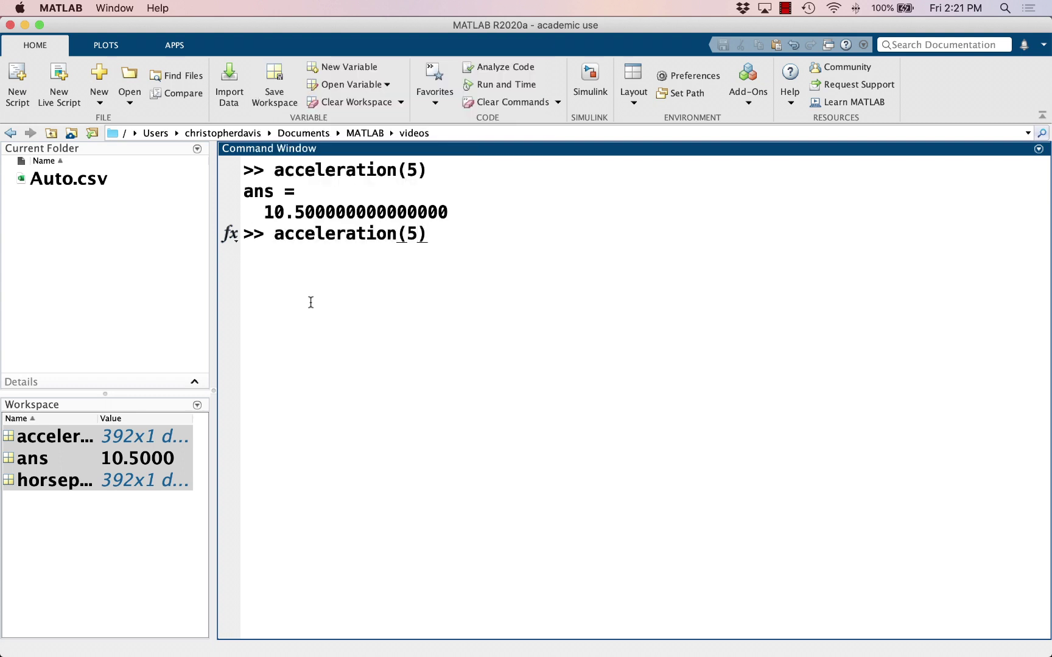
Extend the recalled command to acceleration(5:15), listing eleven values from 10.5 to 15
type(":15")
key("Return")
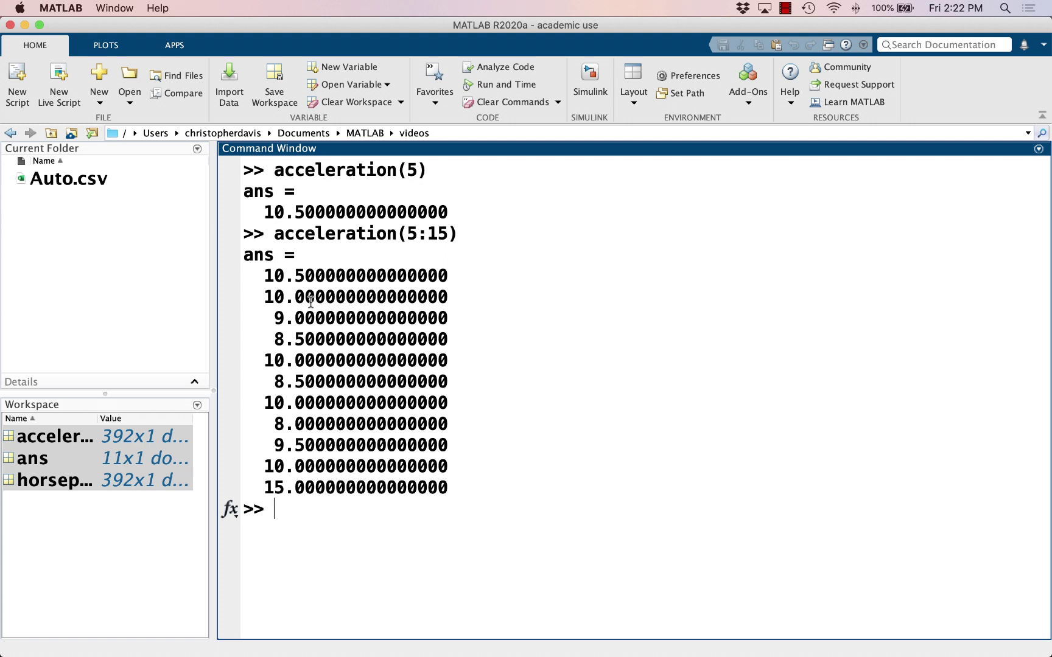
Run acceleration(5:15)' to display the eleven values as a 1x11 row
key("Up")
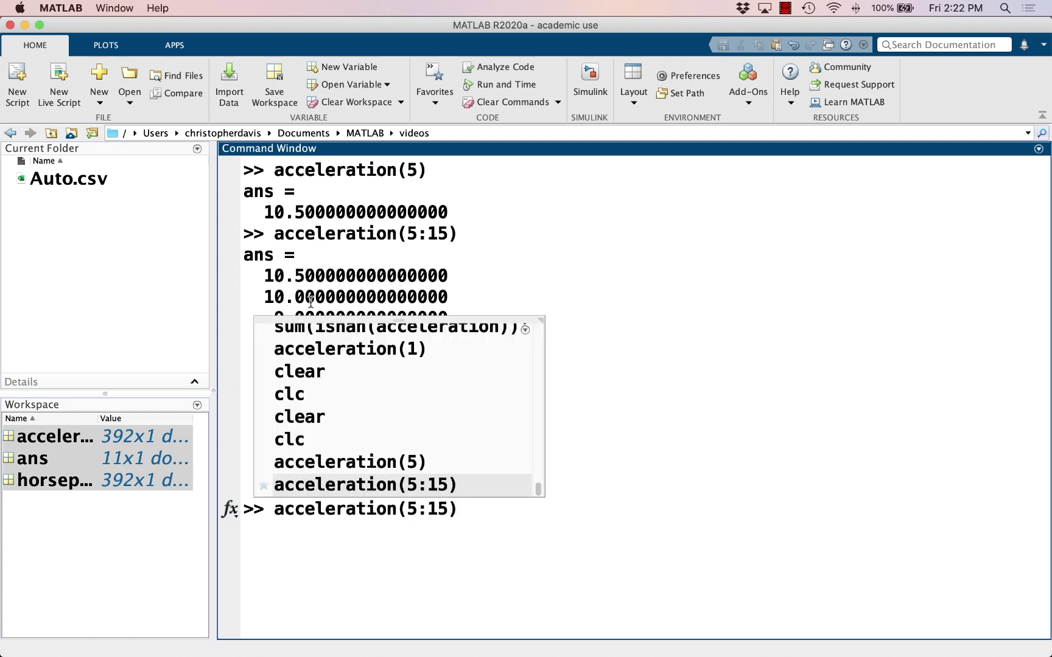
type("'")
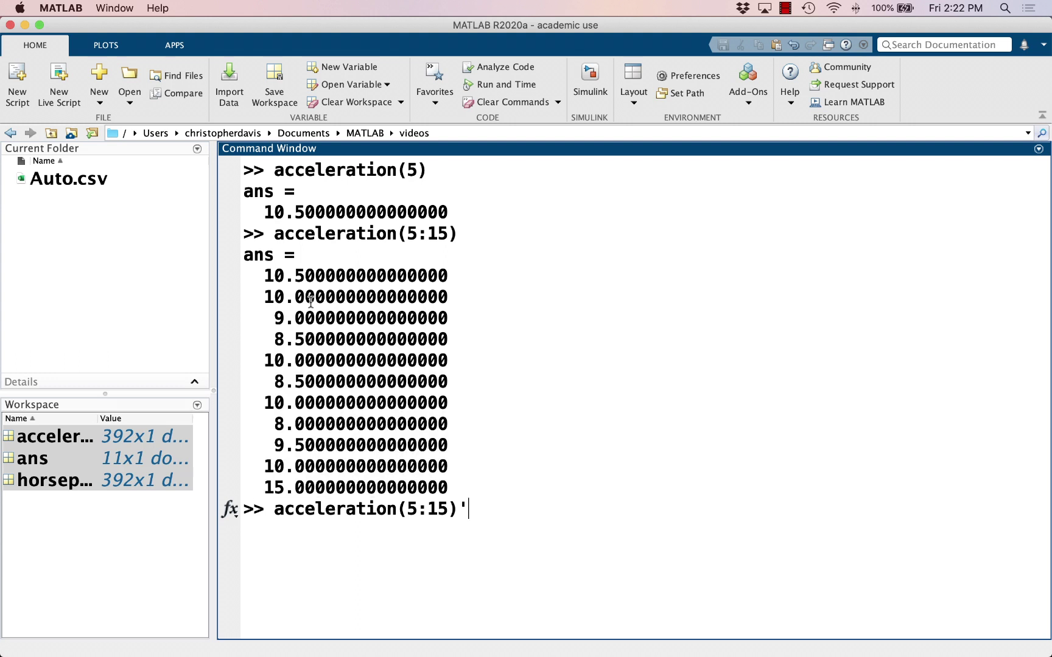
key("Return")
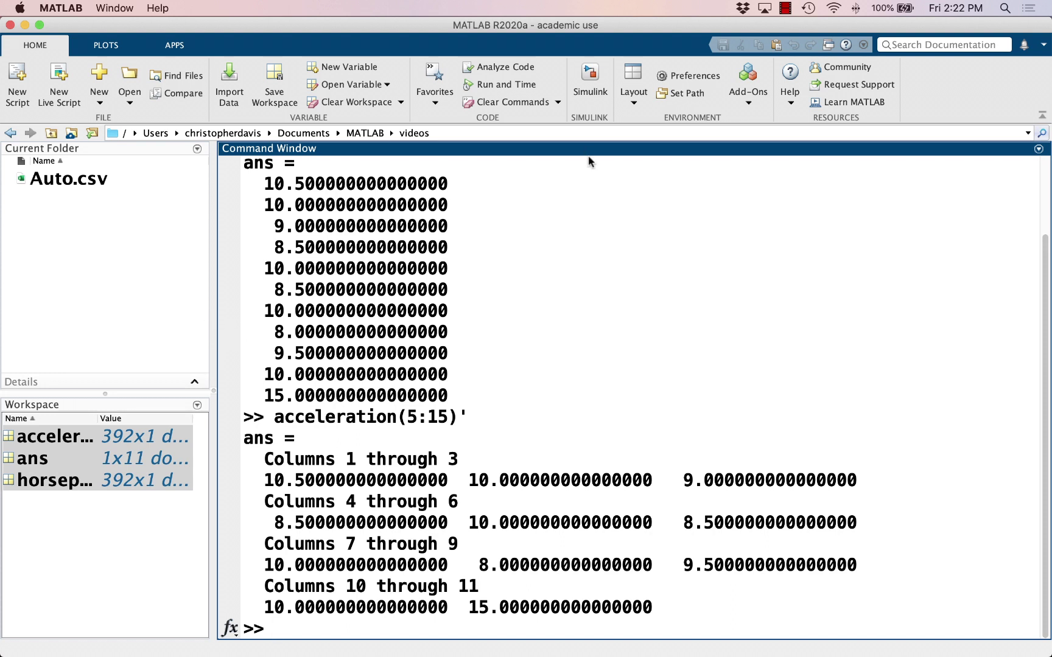
left_click(788, 7)
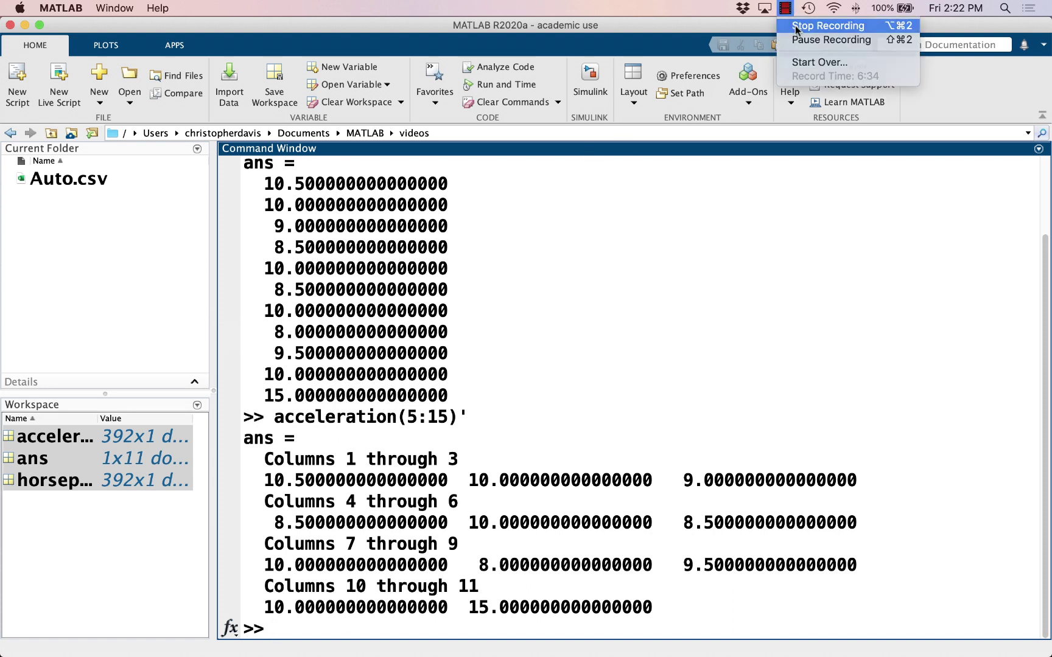